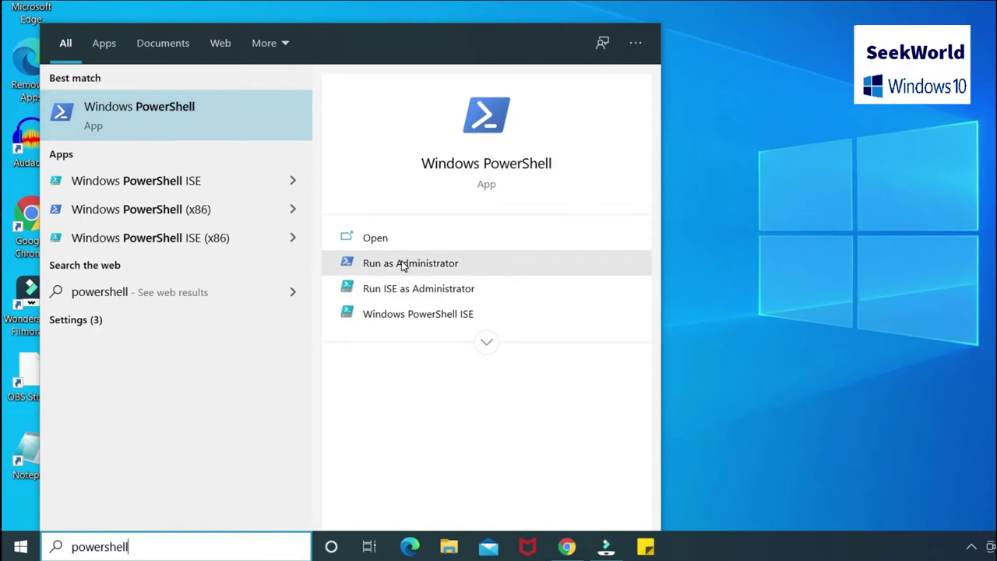
# - Launch Windows PowerShell with administrator rights and enter the ipconfig command
pyautogui.click(473, 265)
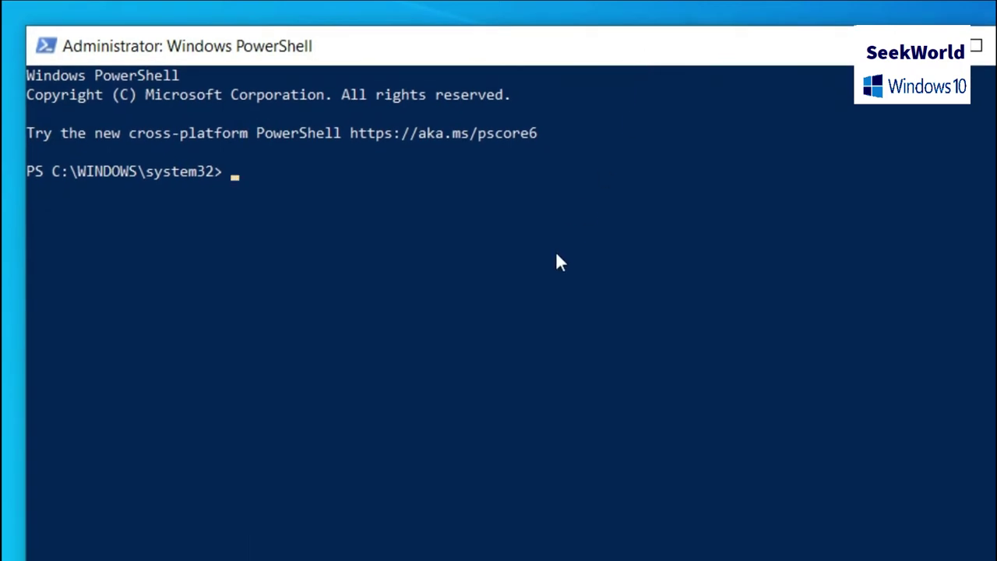
pyautogui.write('ipconfig')
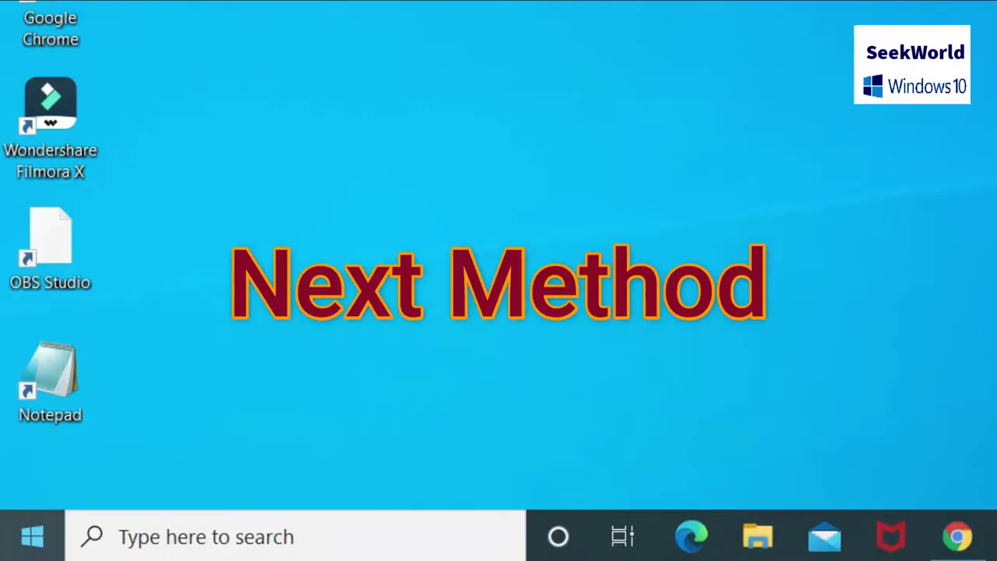
# - Open Windows Settings by running the command ms-settings::troubleshoot from the Run dialog
pyautogui.rightClick(29, 538)
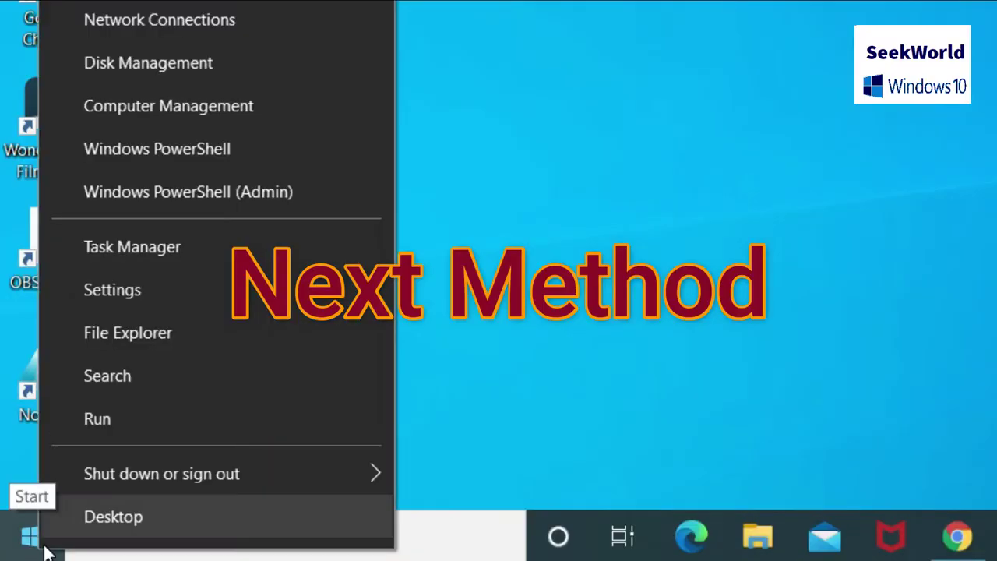
pyautogui.click(158, 411)
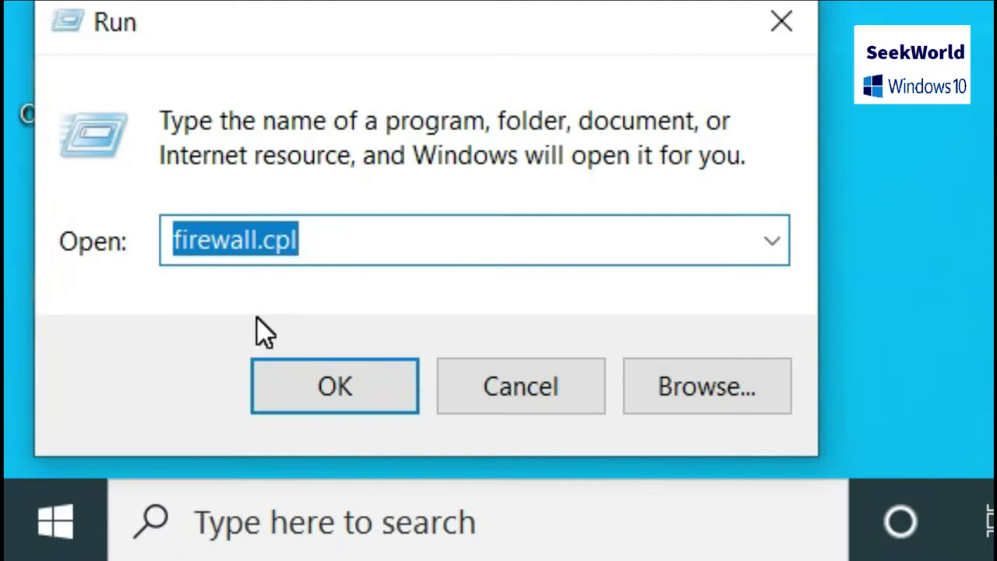
pyautogui.write('ms')
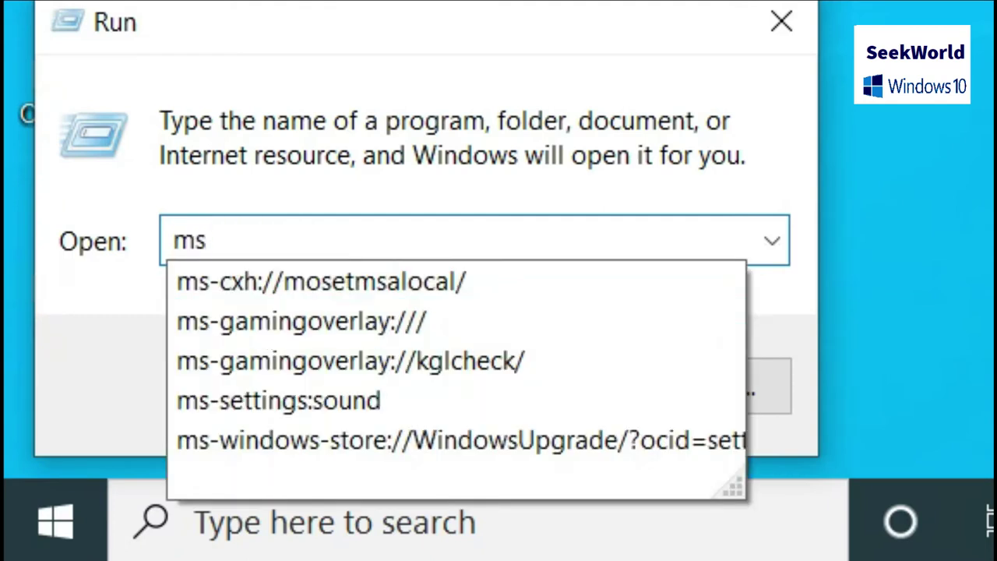
pyautogui.write('-se')
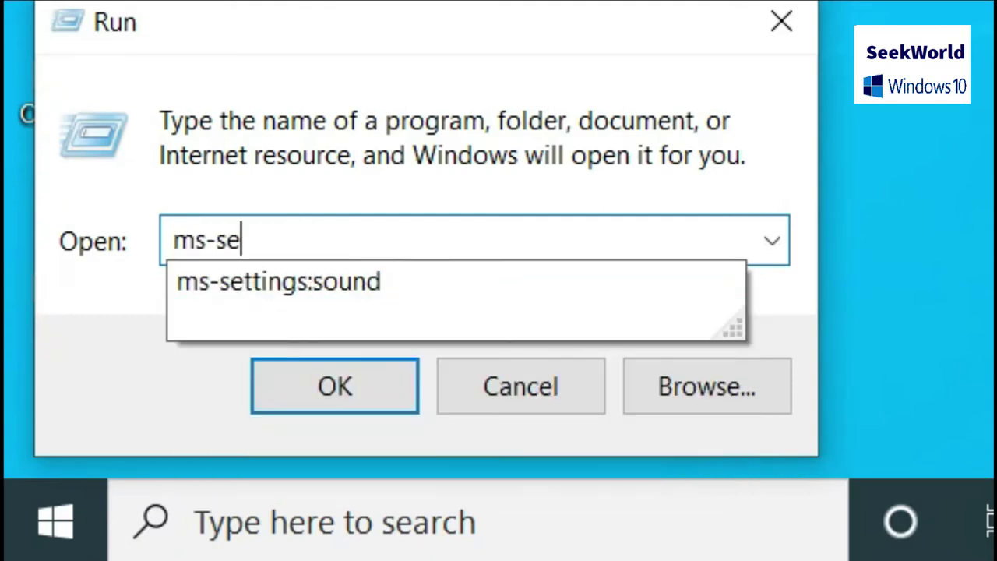
pyautogui.write('ttings::trouble')
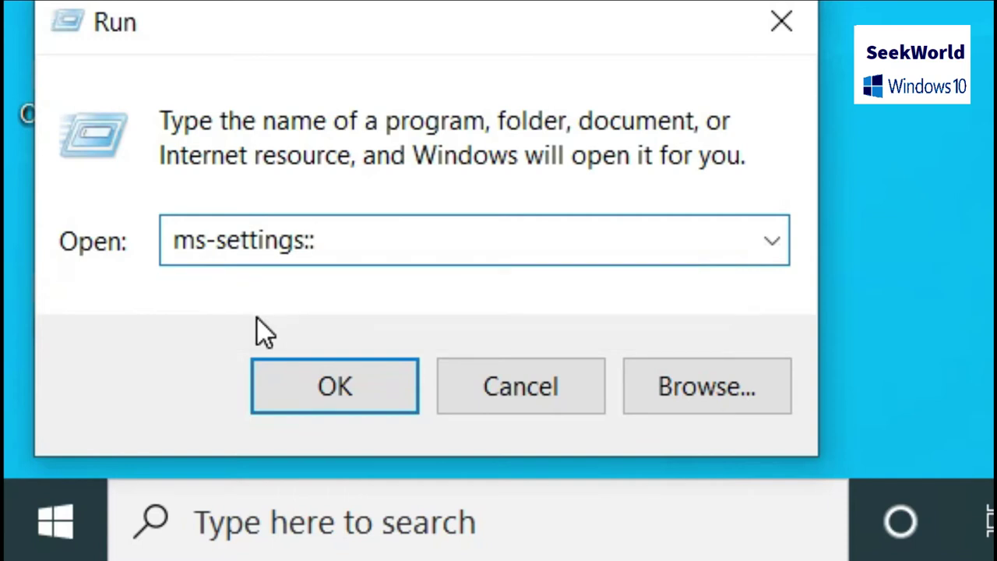
pyautogui.write('shoot')
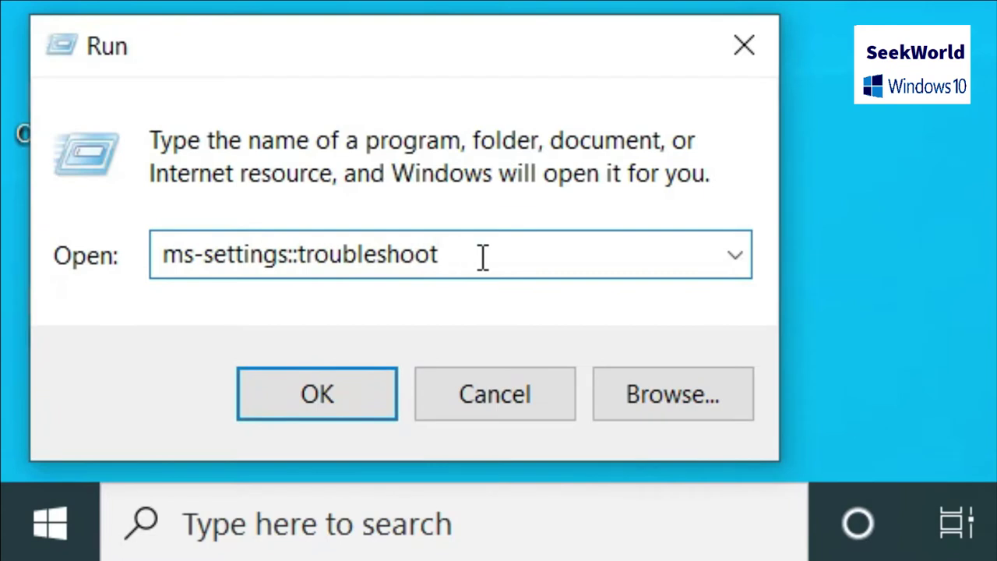
pyautogui.click(356, 386)
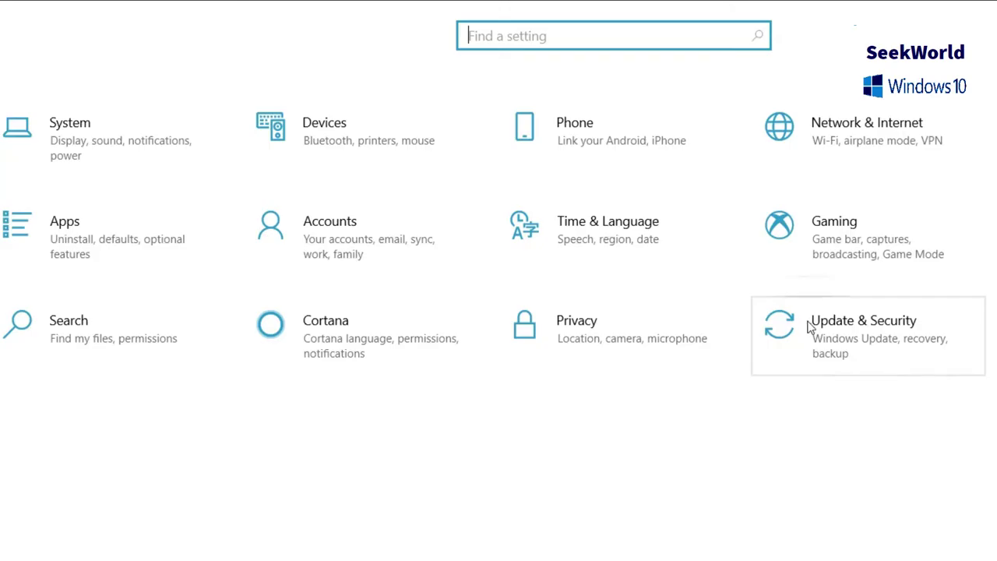
# - Run the Network Adapter troubleshooter from the Update & Security troubleshooting settings, diagnosing all network adapters
pyautogui.click(896, 346)
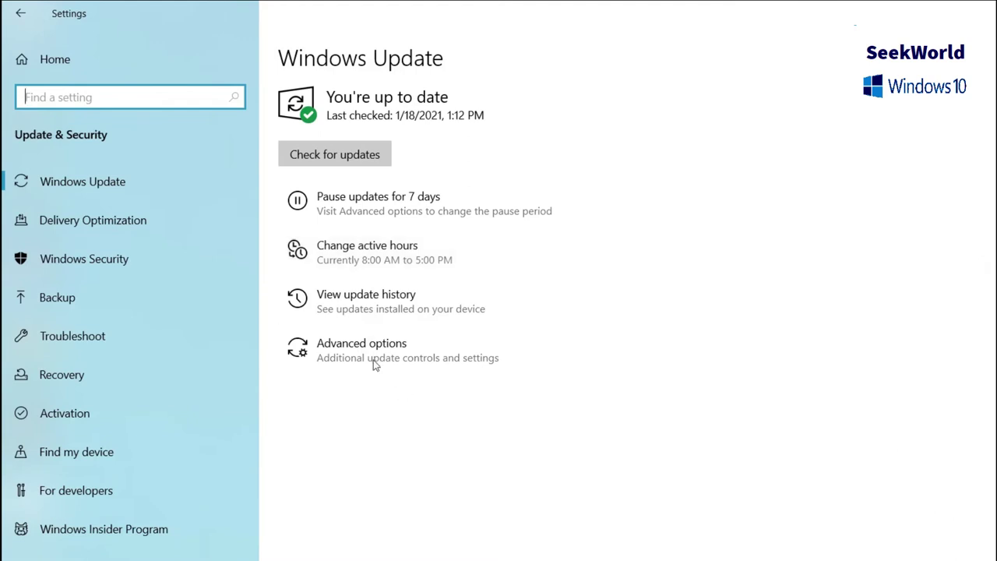
pyautogui.click(113, 336)
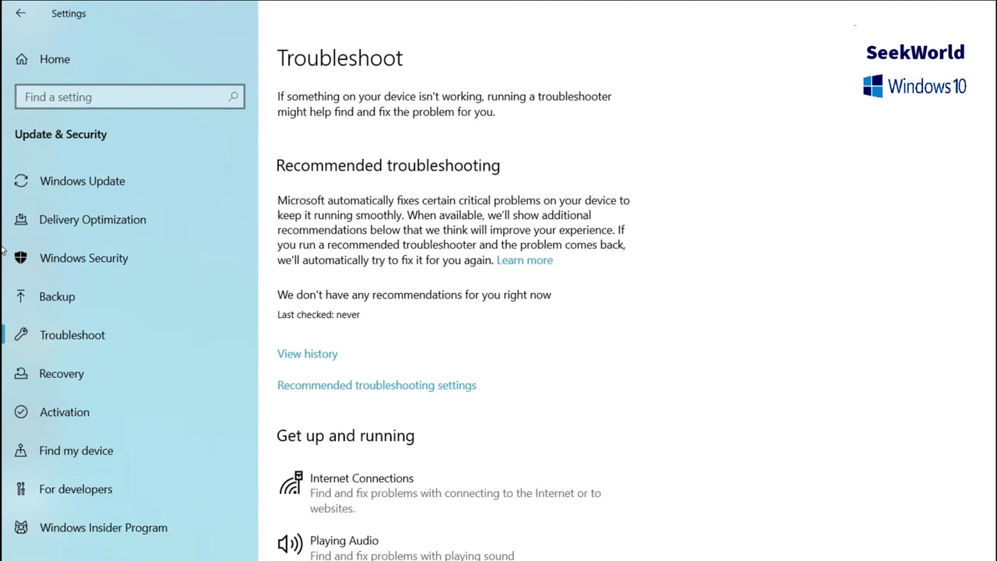
pyautogui.scroll(-5, 2, 249)
pyautogui.scroll(-2, 2, 389)
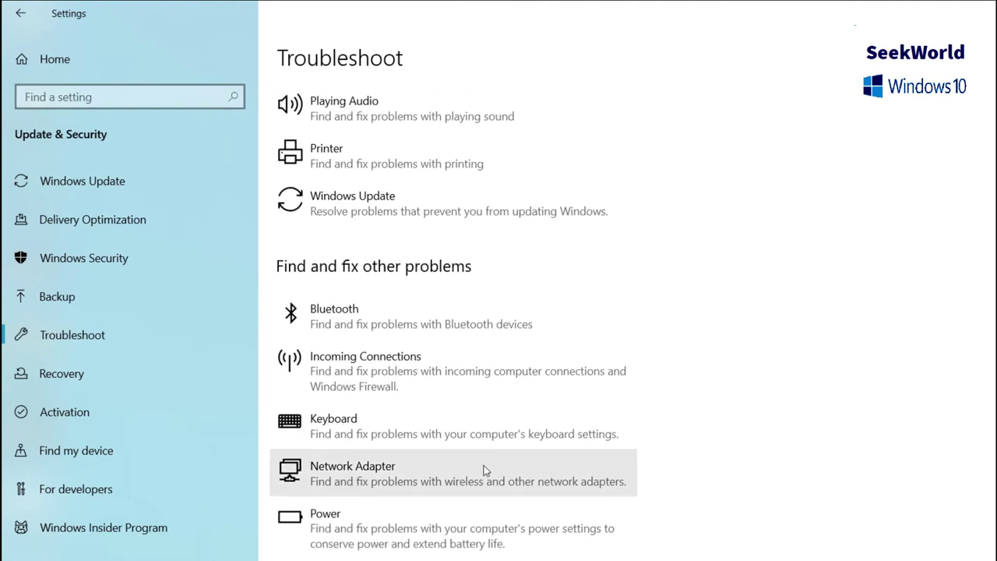
pyautogui.click(451, 478)
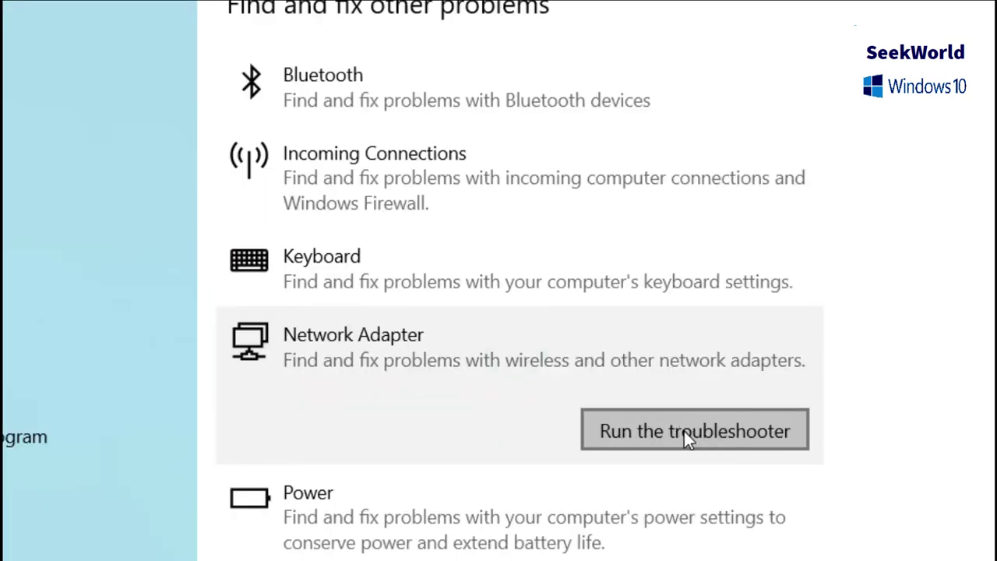
pyautogui.click(684, 431)
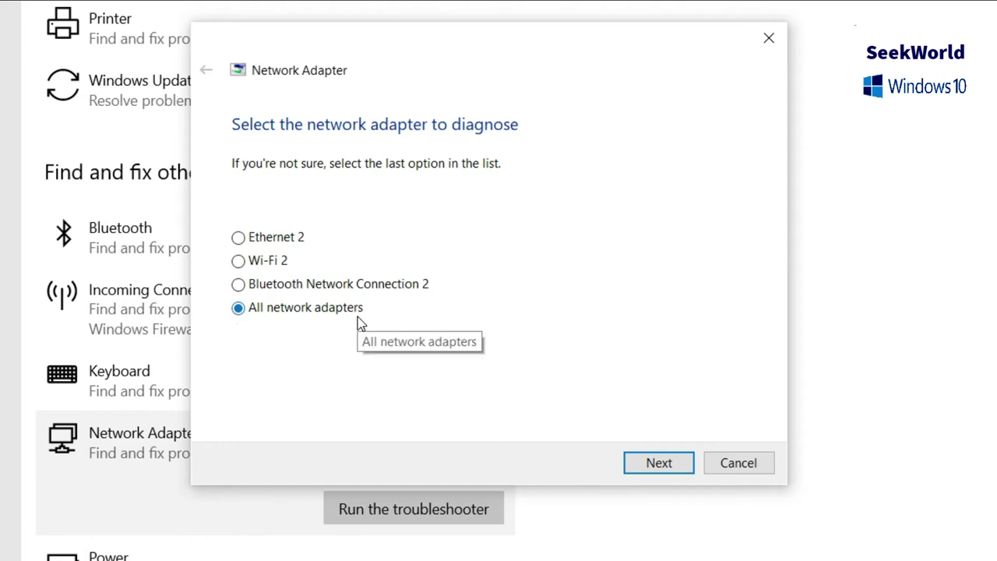
pyautogui.click(658, 463)
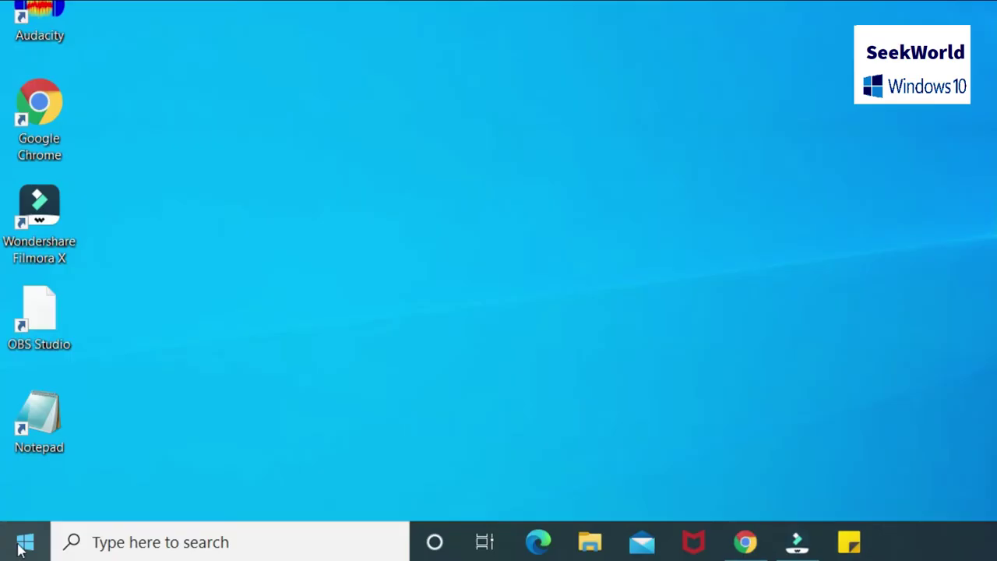
# - Start a driver update in Device Manager for the Qualcomm Atheros QCA9377 Wireless Network Adapter #2
pyautogui.rightClick(21, 545)
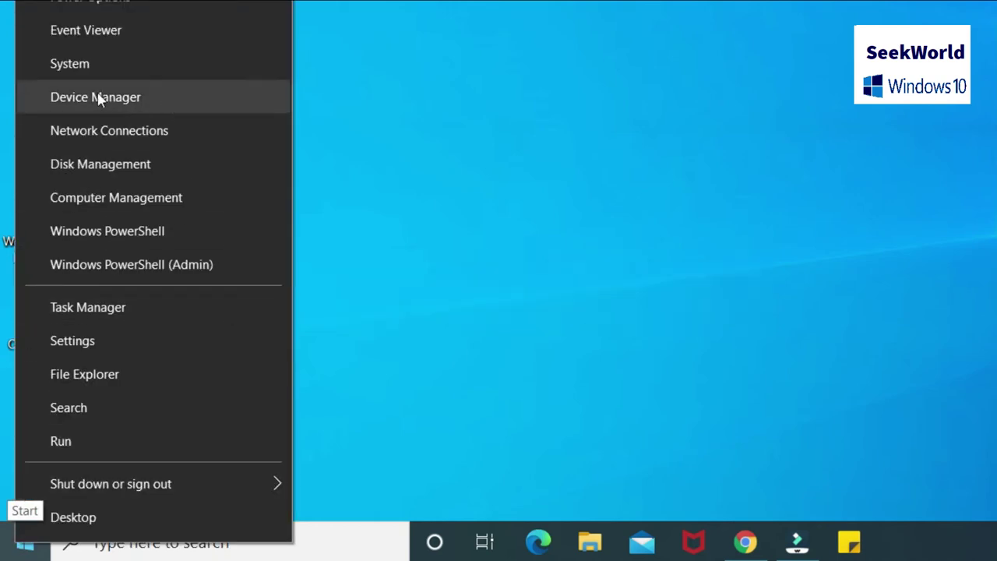
pyautogui.click(130, 99)
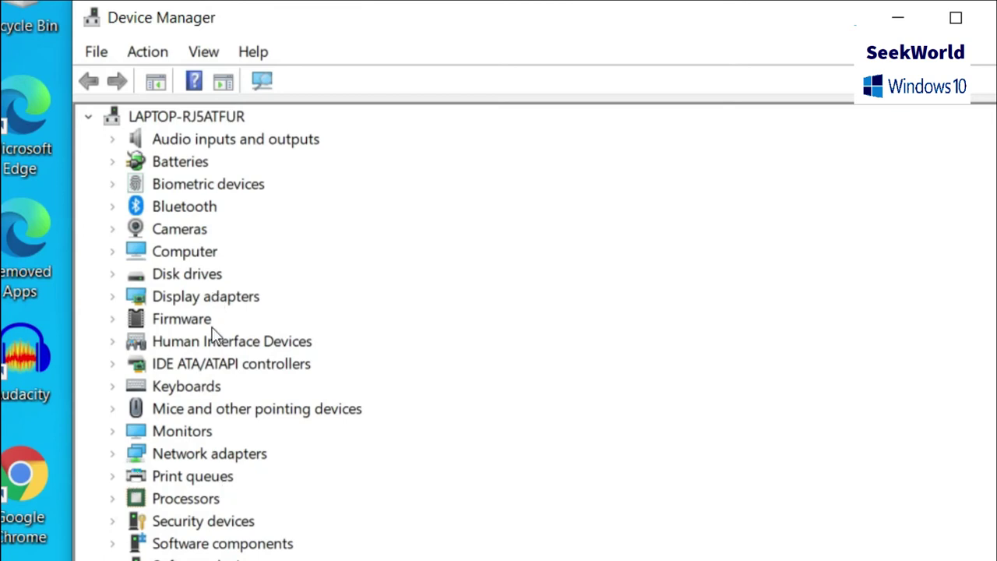
pyautogui.doubleClick(216, 456)
pyautogui.click(399, 455)
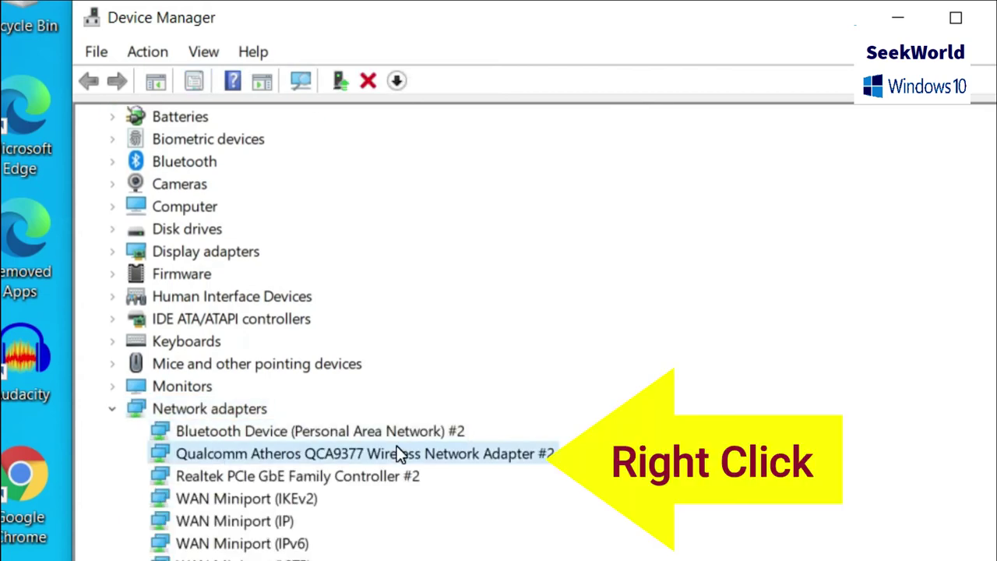
pyautogui.rightClick(404, 453)
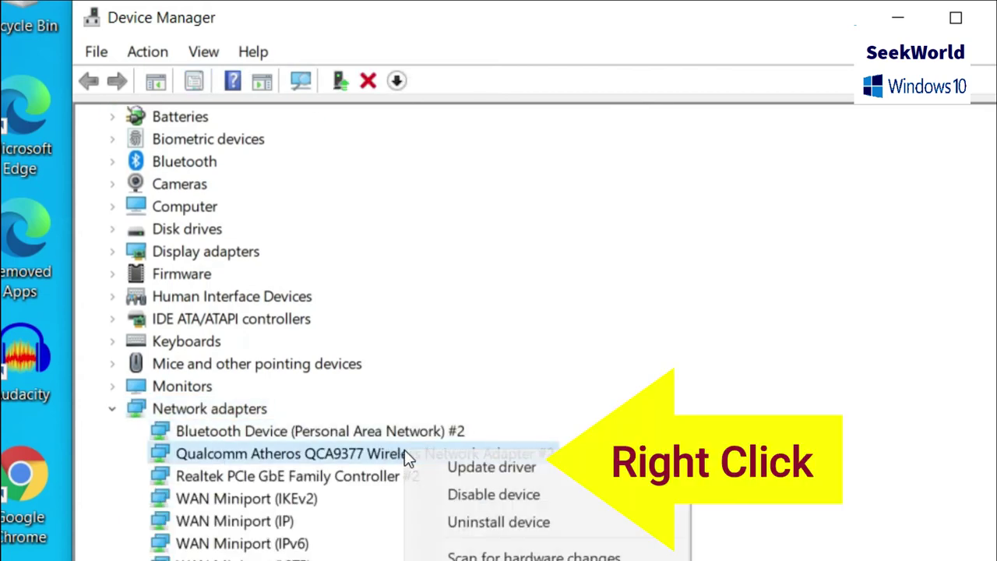
pyautogui.click(527, 471)
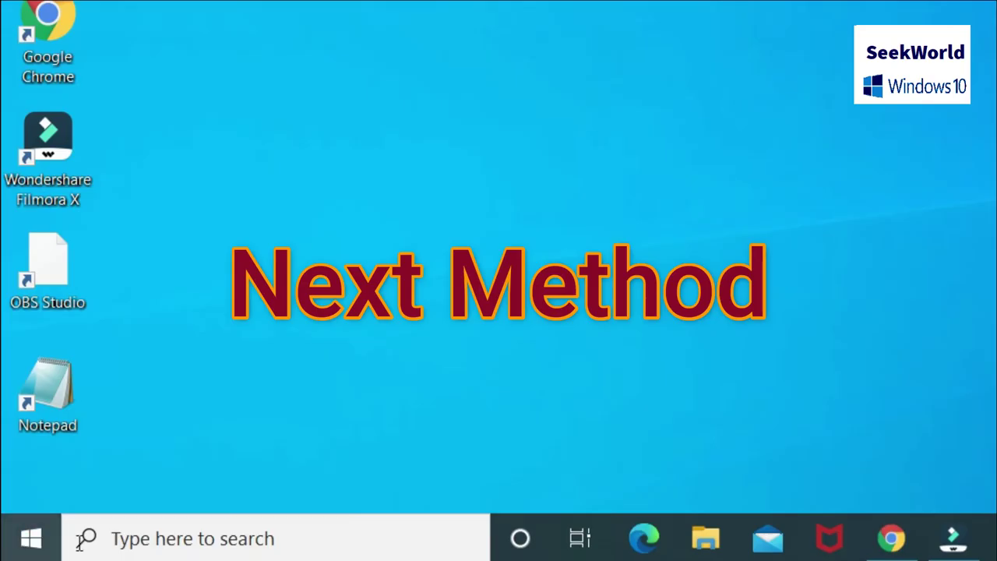
# - Search Windows for services and launch the Services app as administrator
pyautogui.click(113, 539)
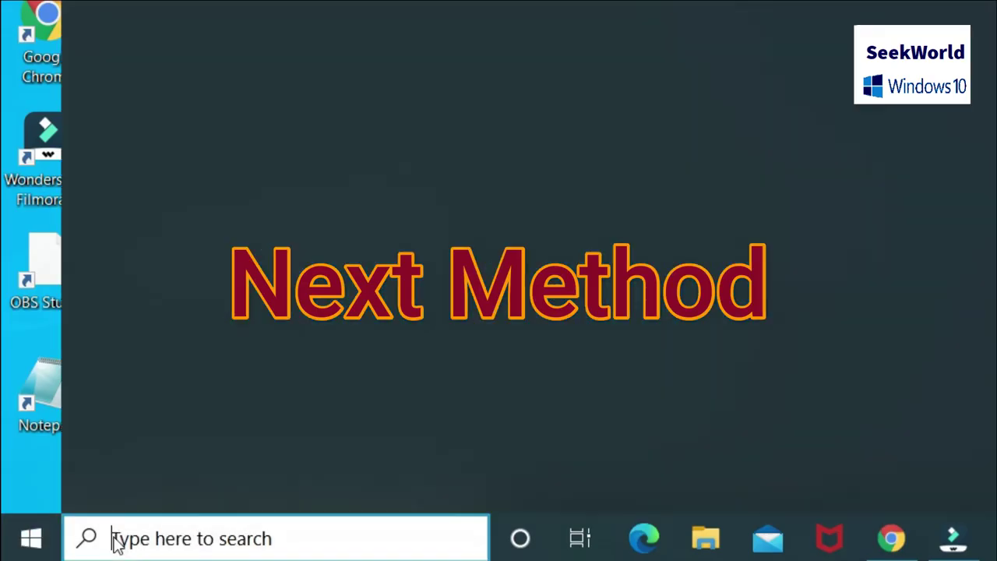
pyautogui.write('services')
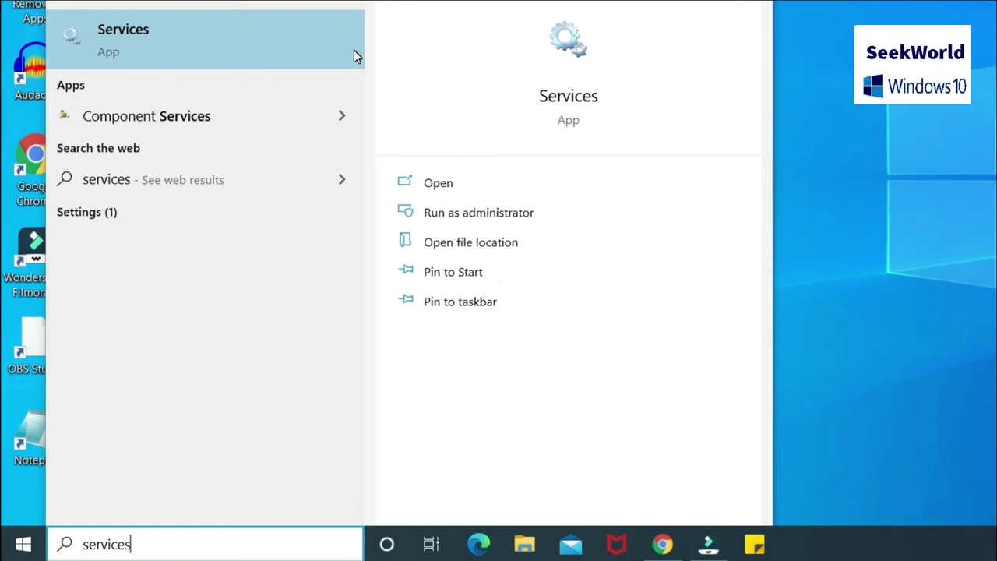
pyautogui.click(478, 215)
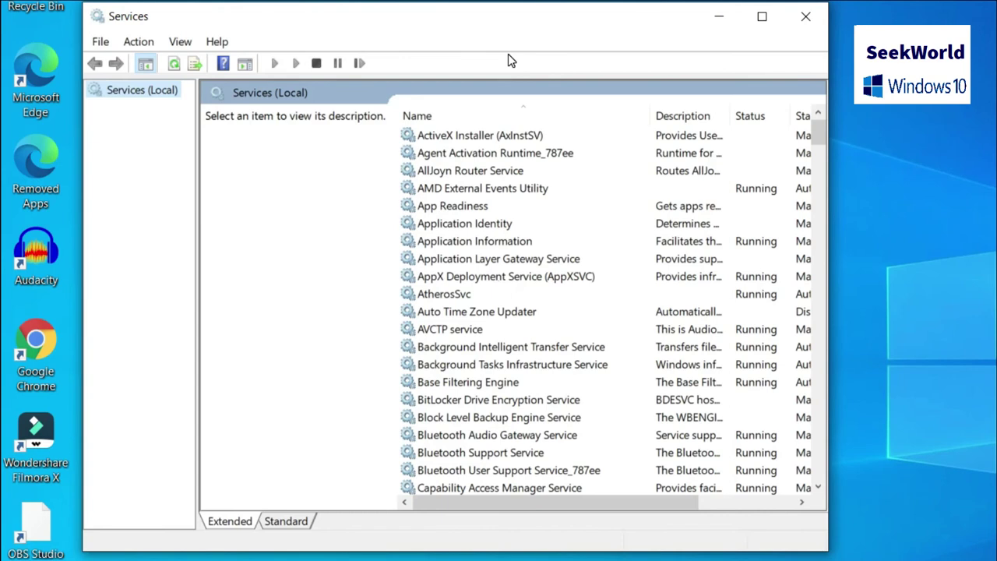
# - Open the properties of the DHCP Client service and keep Automatic as its startup type
pyautogui.press('d')
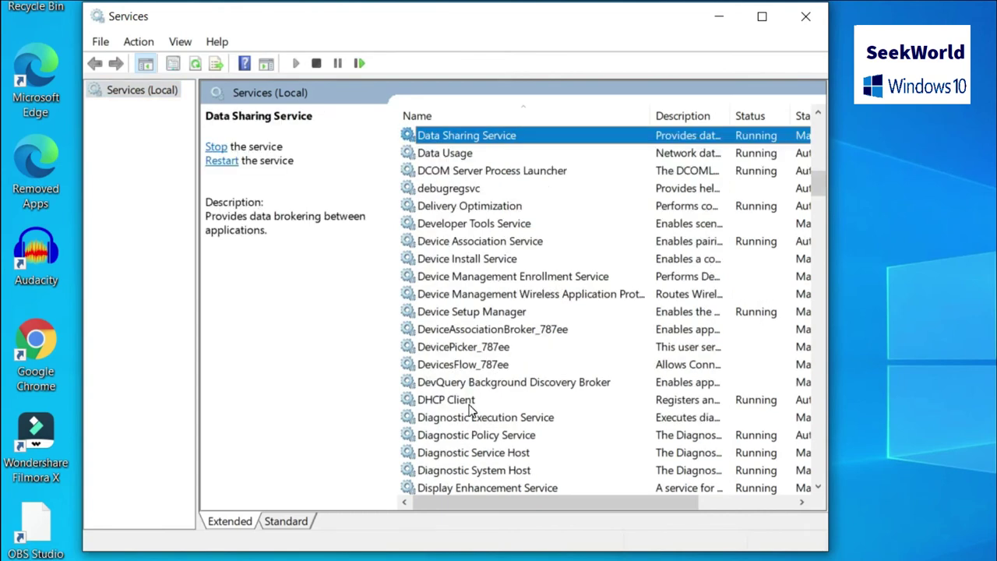
pyautogui.click(471, 403)
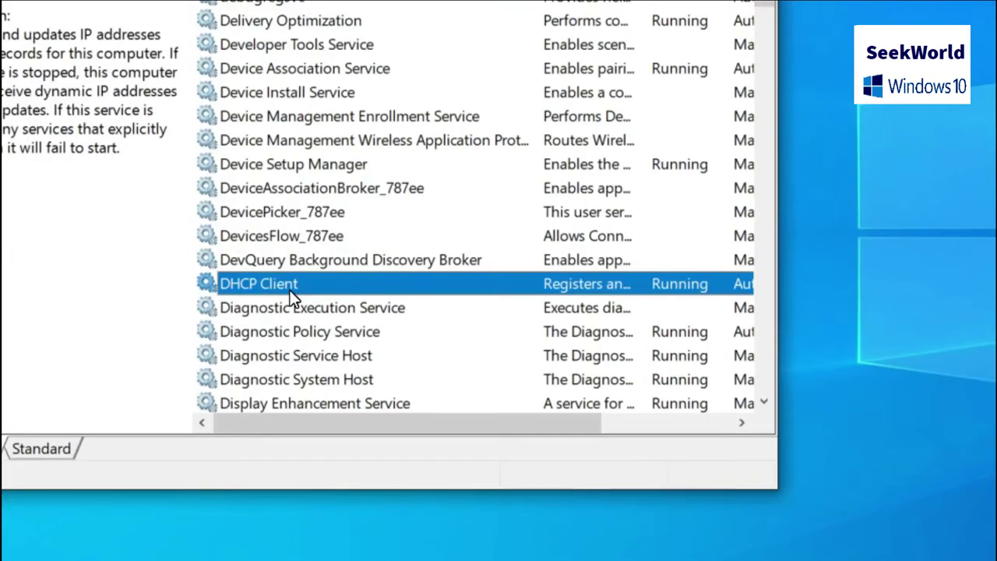
pyautogui.rightClick(292, 299)
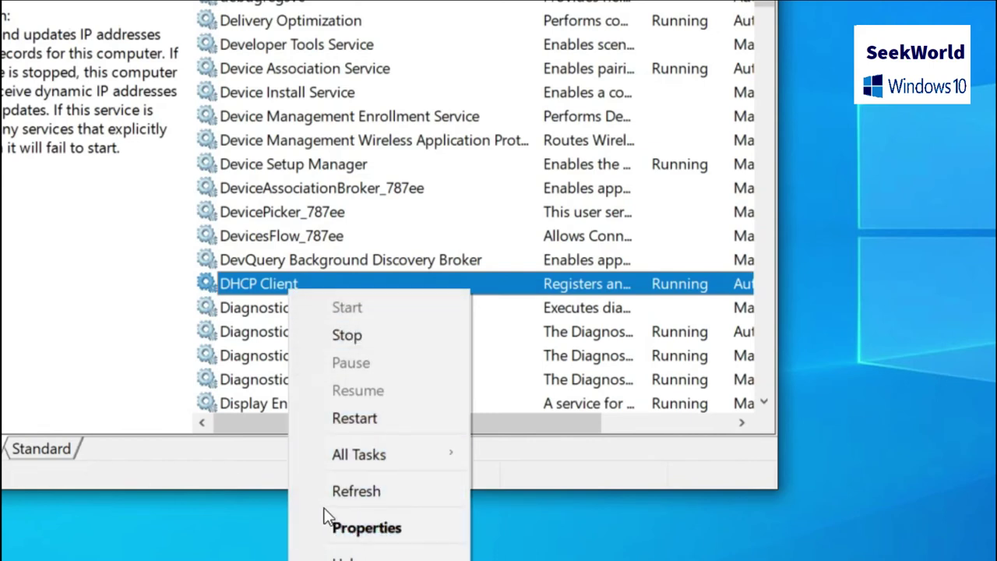
pyautogui.click(370, 526)
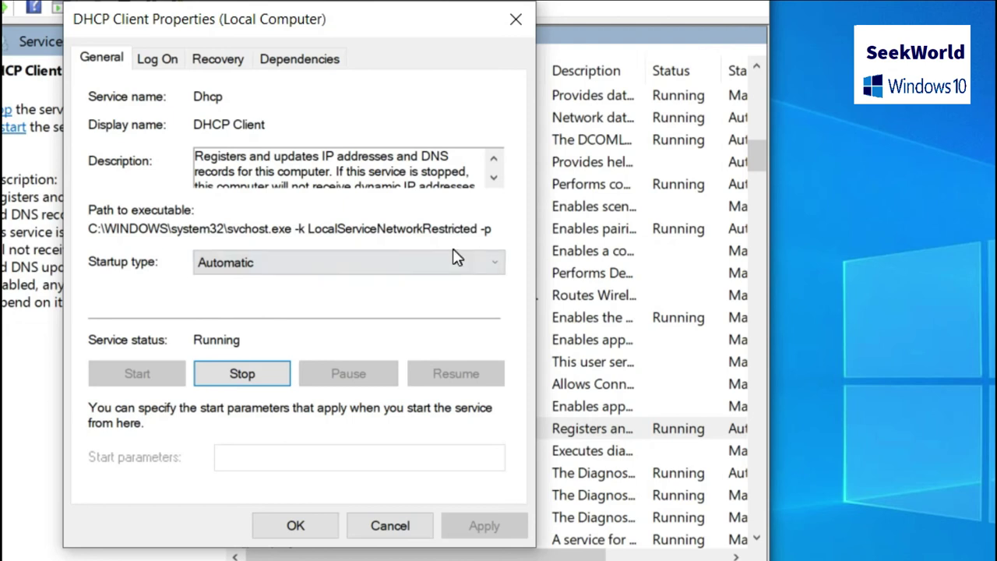
pyautogui.click(310, 268)
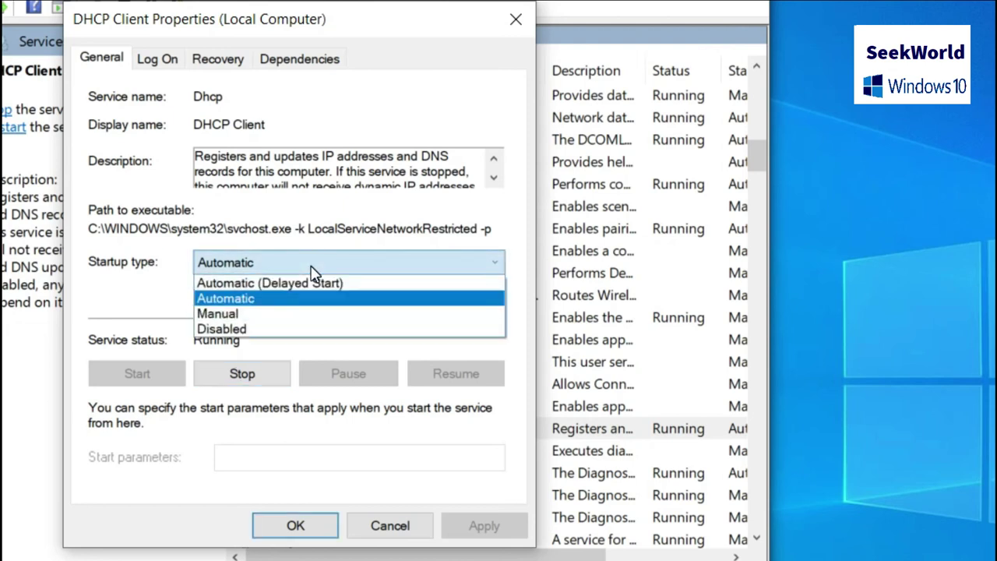
pyautogui.click(311, 268)
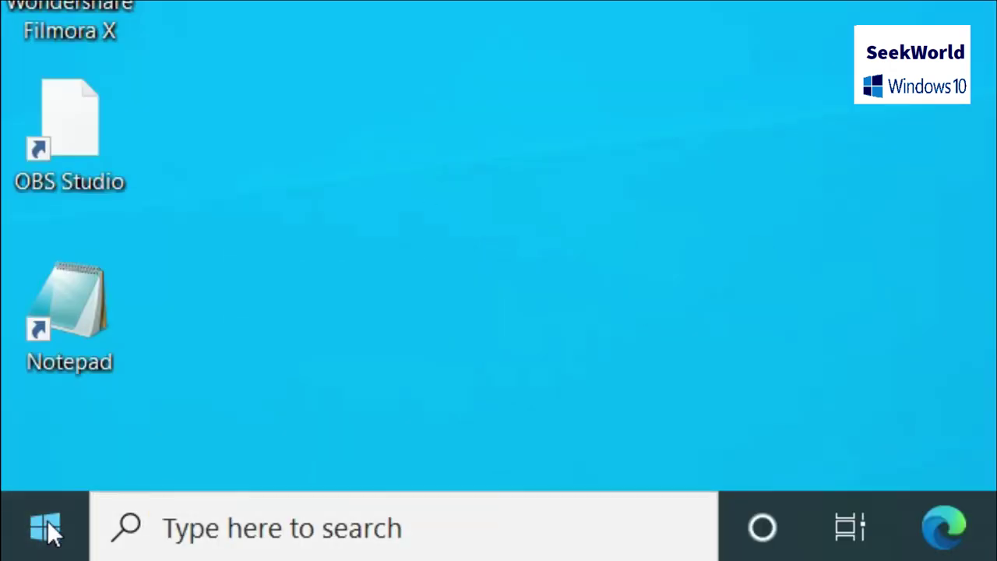
# - Open Power Options by running powercfg.cpl from the Run dialog
pyautogui.rightClick(31, 538)
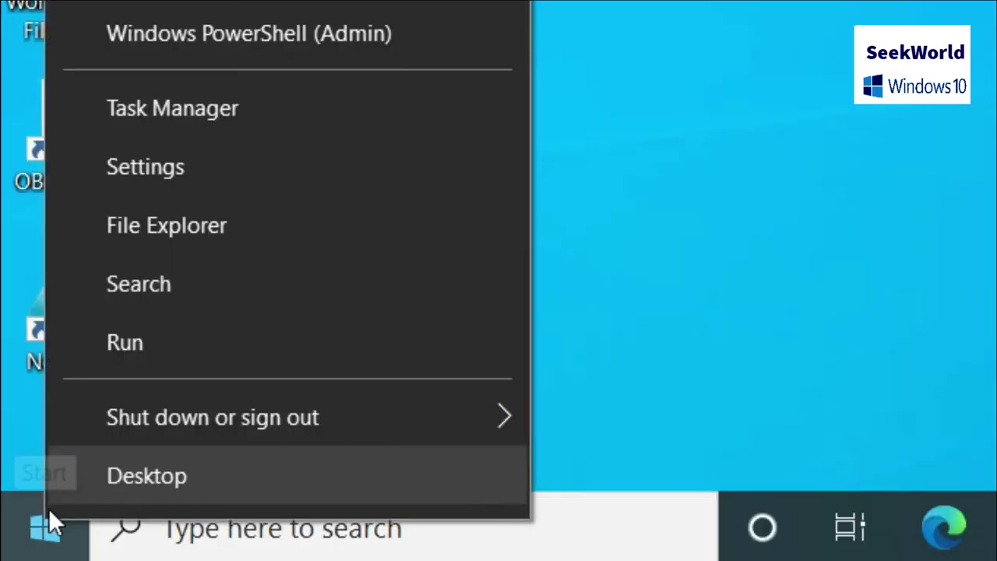
pyautogui.click(245, 330)
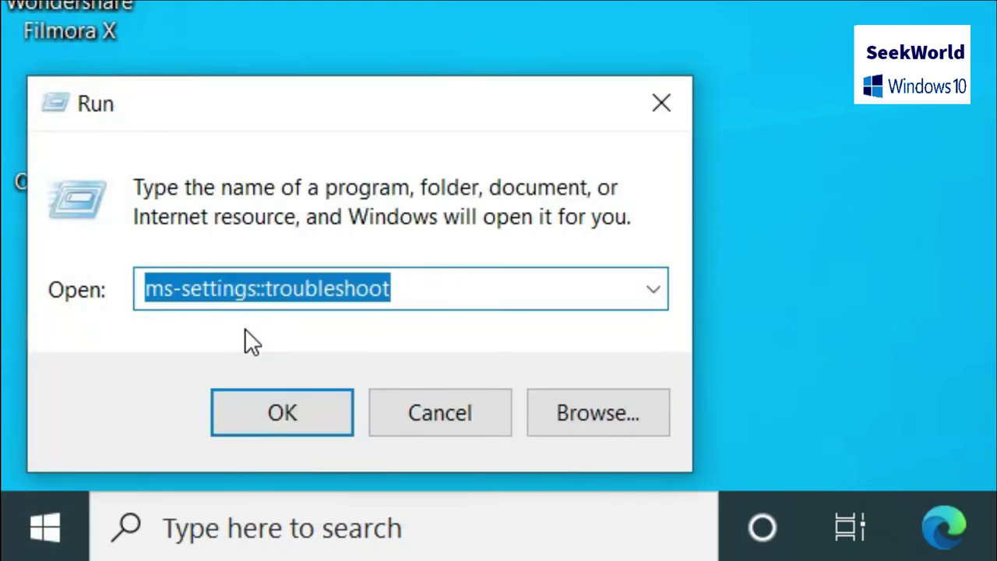
pyautogui.write('power')
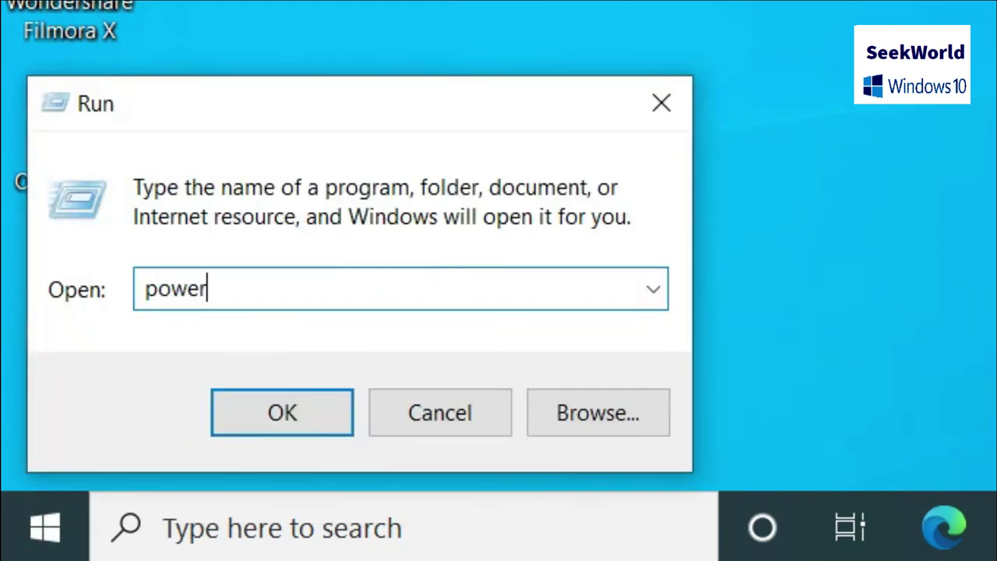
pyautogui.write('cfg.cpl')
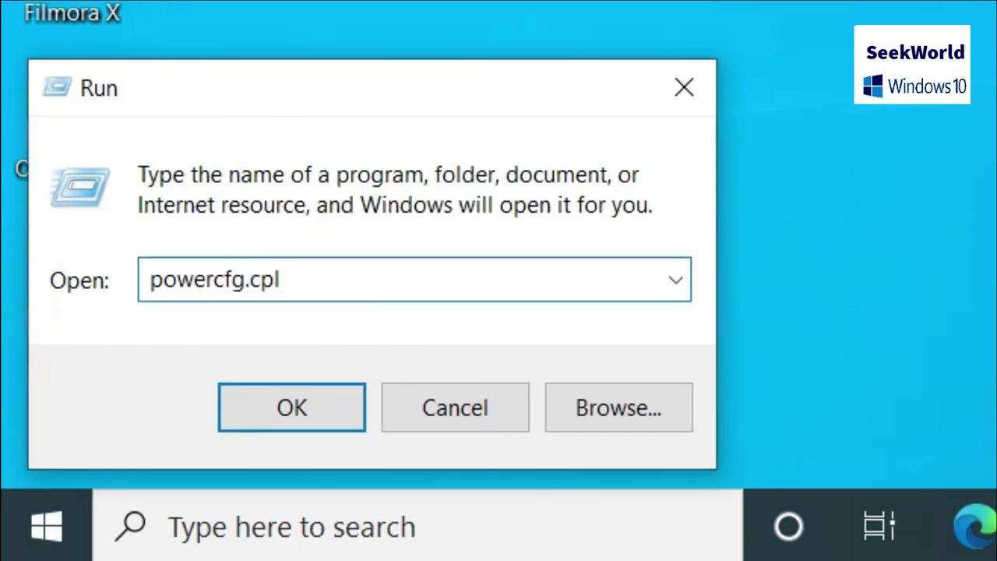
pyautogui.press('Return')
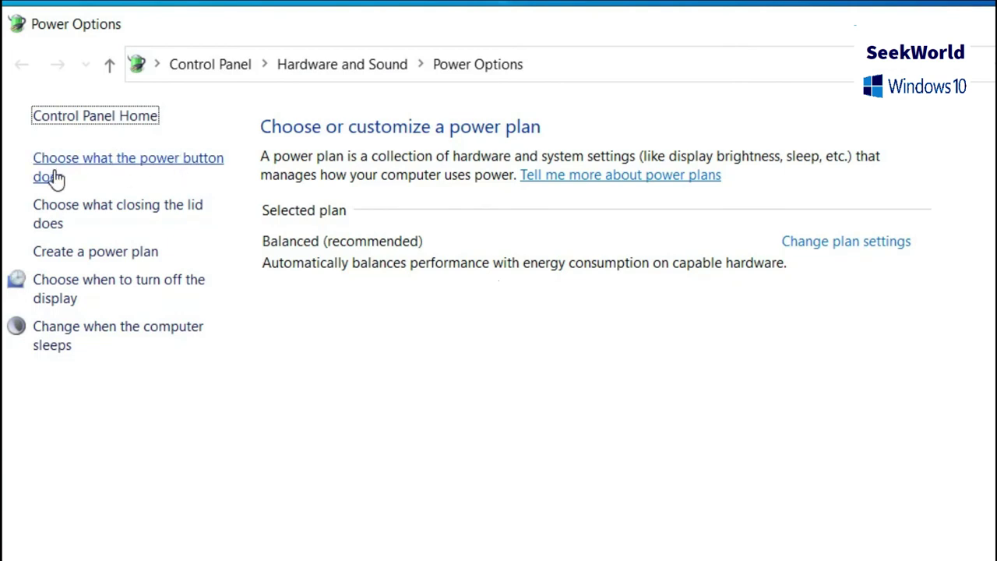
# - Unlock the unavailable power button settings and turn off fast startup in the shutdown settings
pyautogui.click(89, 175)
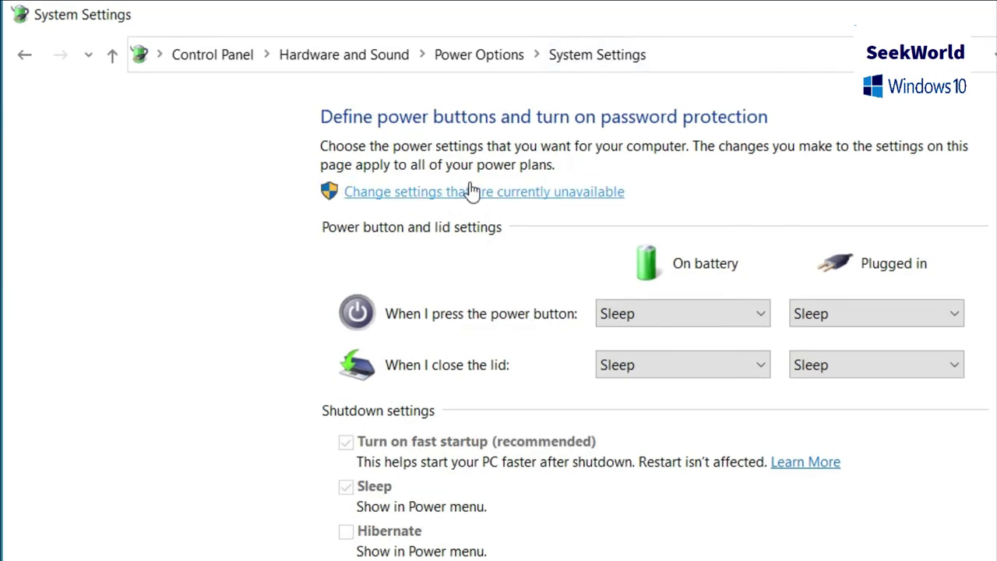
pyautogui.click(507, 193)
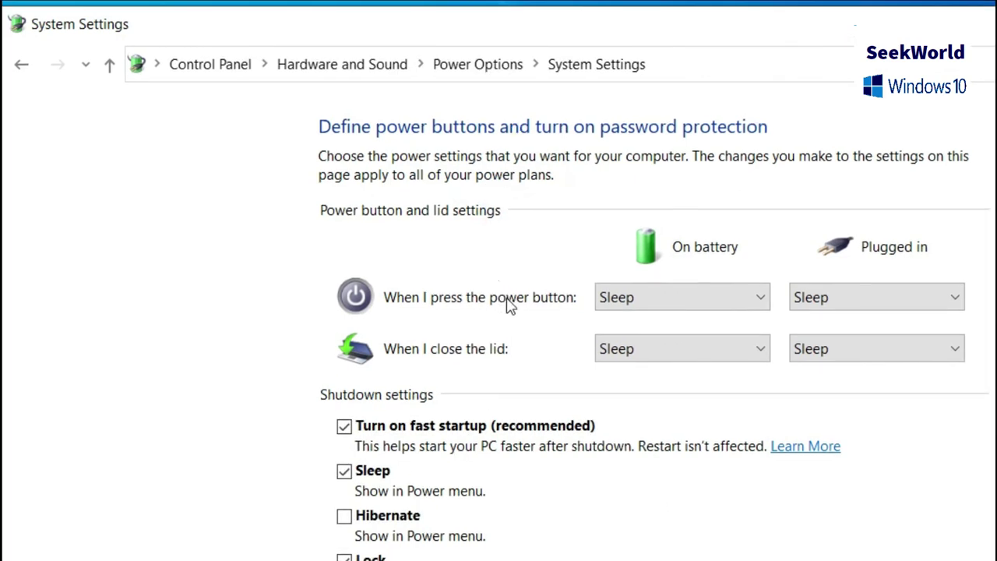
pyautogui.click(436, 440)
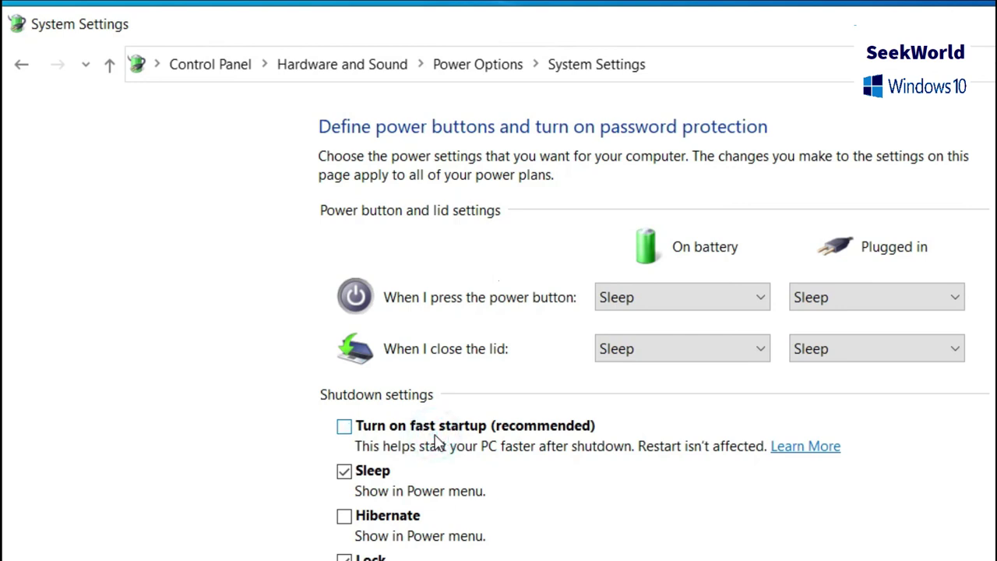